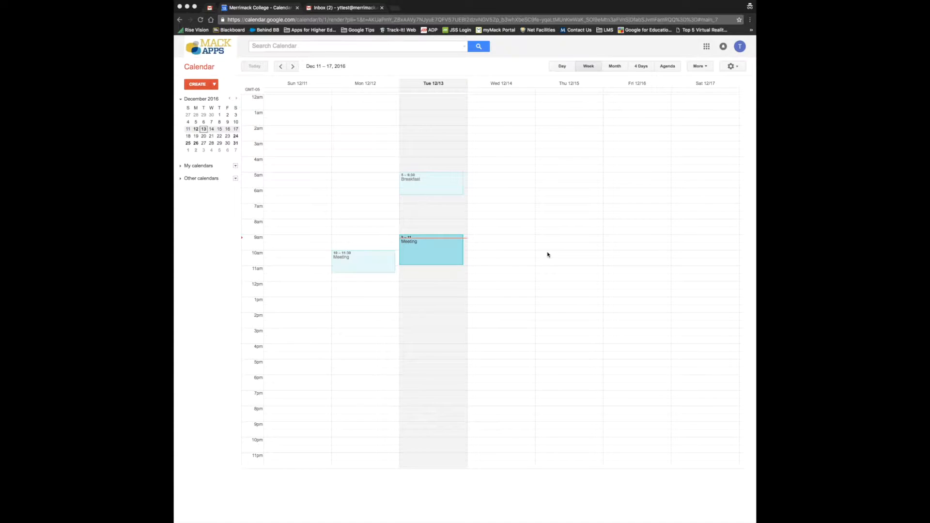
- Block out 9–11am on Wednesday, December 14 as appointment slots and open the full details
{"action": "left_click", "coordinate": [510, 240]}
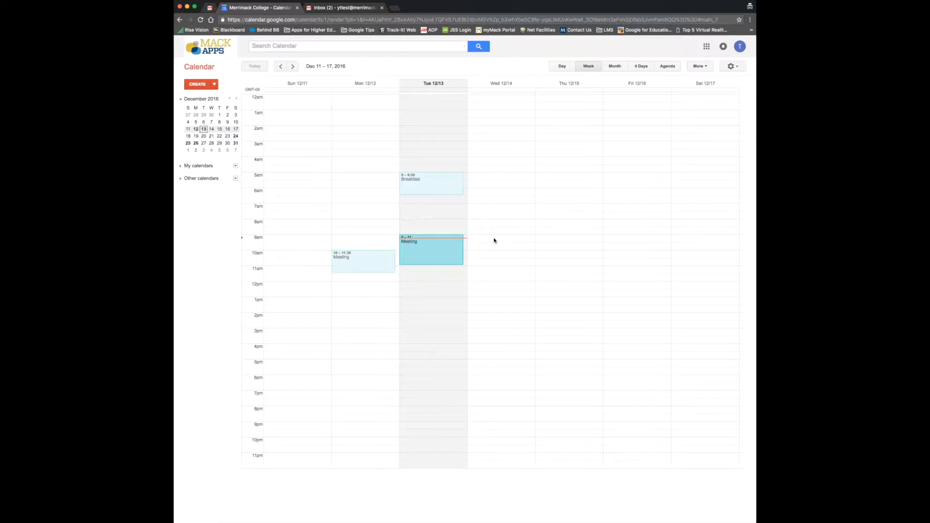
{"action": "left_click_drag", "start_coordinate": [495, 241], "coordinate": [498, 265]}
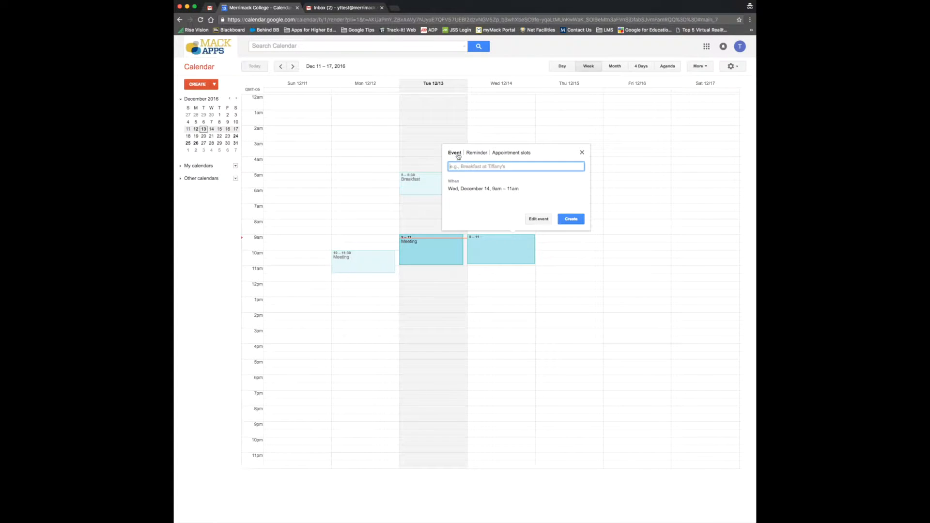
{"action": "left_click", "coordinate": [515, 154]}
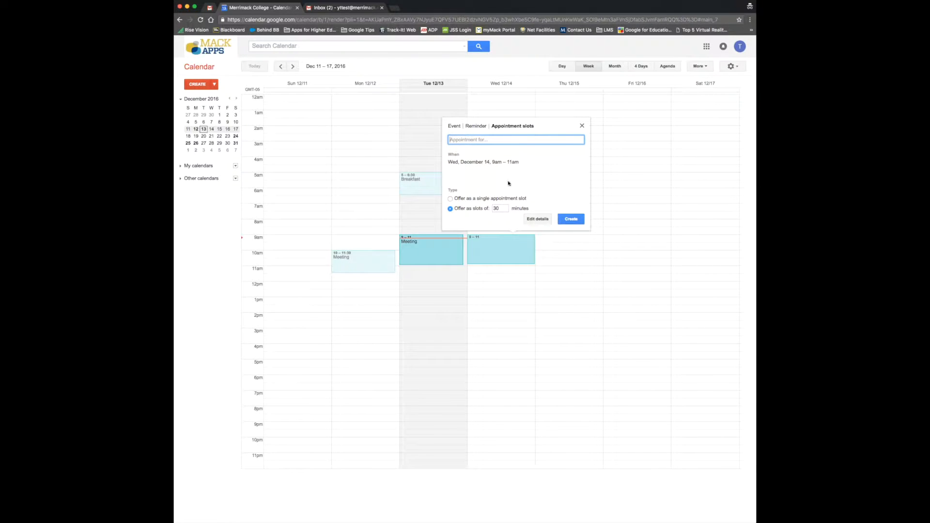
{"action": "left_click", "coordinate": [541, 222]}
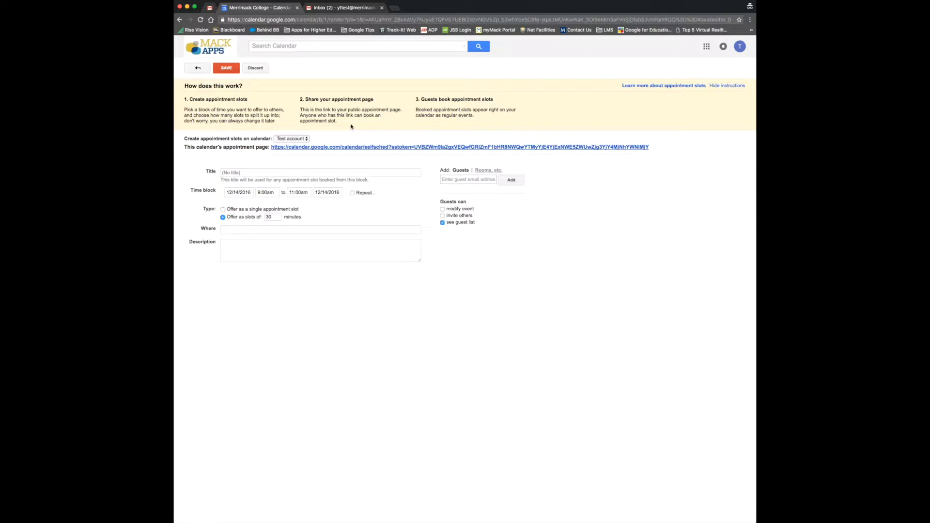
- Name the block 'Office Hours' and repeat it weekly on Wednesday, ending May 10, 2017
{"action": "left_click", "coordinate": [261, 173]}
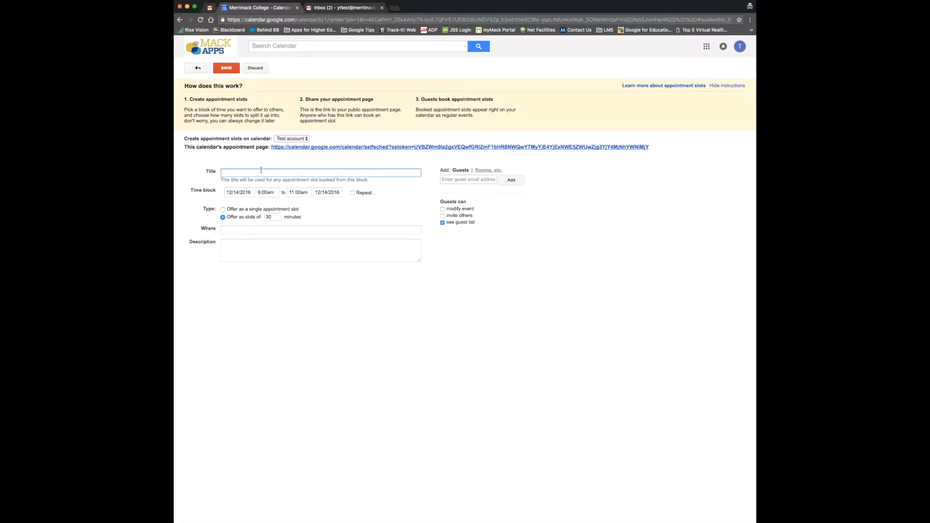
{"action": "type", "text": "Office Hours"}
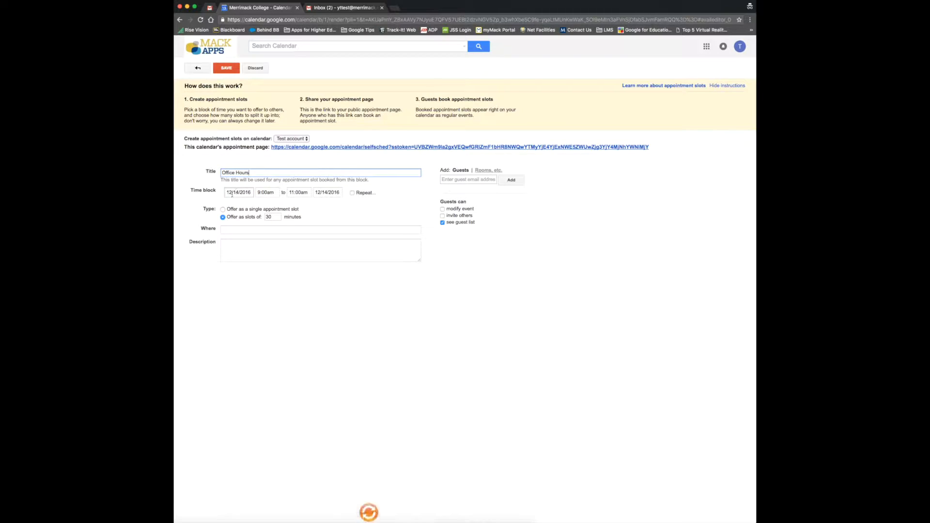
{"action": "left_click", "coordinate": [352, 193]}
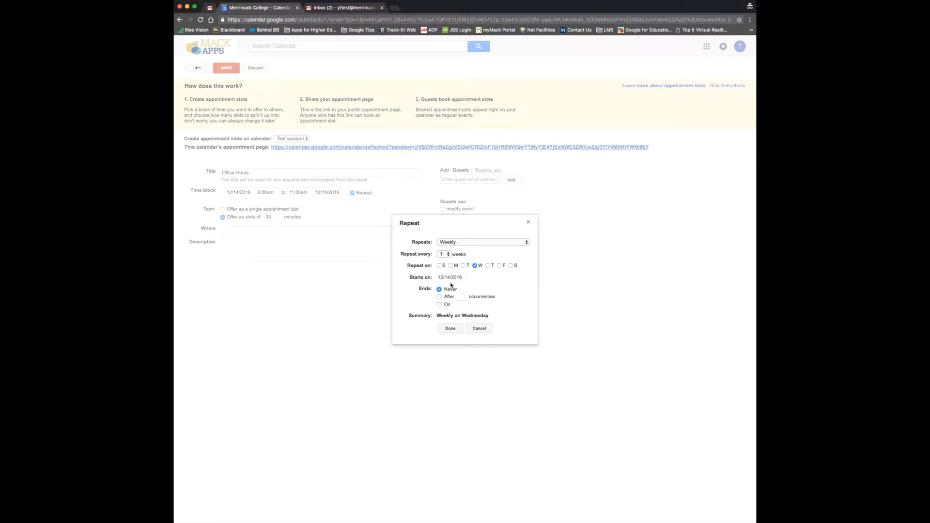
{"action": "left_click", "coordinate": [439, 304]}
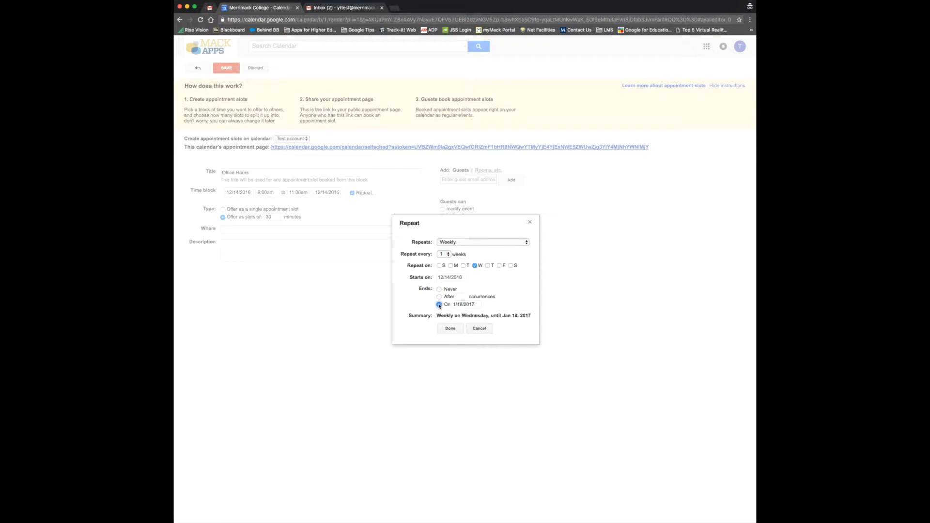
{"action": "left_click", "coordinate": [506, 311]}
{"action": "left_click", "coordinate": [506, 312]}
{"action": "left_click", "coordinate": [506, 312]}
{"action": "left_click", "coordinate": [506, 312]}
{"action": "left_click", "coordinate": [481, 341]}
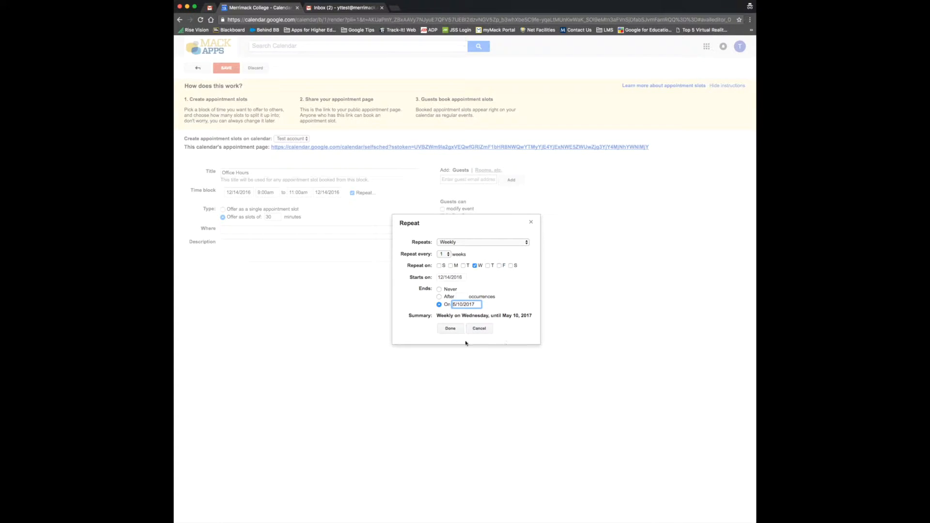
{"action": "left_click", "coordinate": [451, 330]}
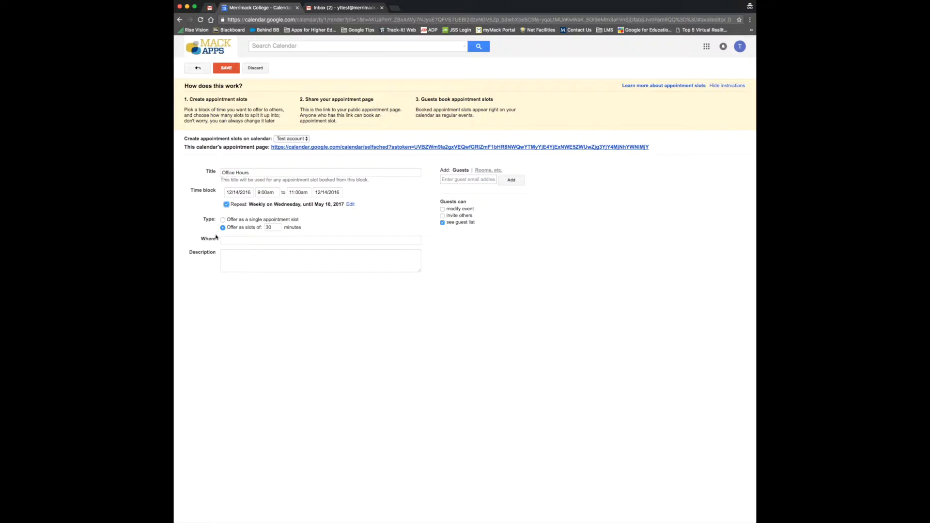
- Change the slot length from 30 to 20 minutes
{"action": "left_click", "coordinate": [273, 228]}
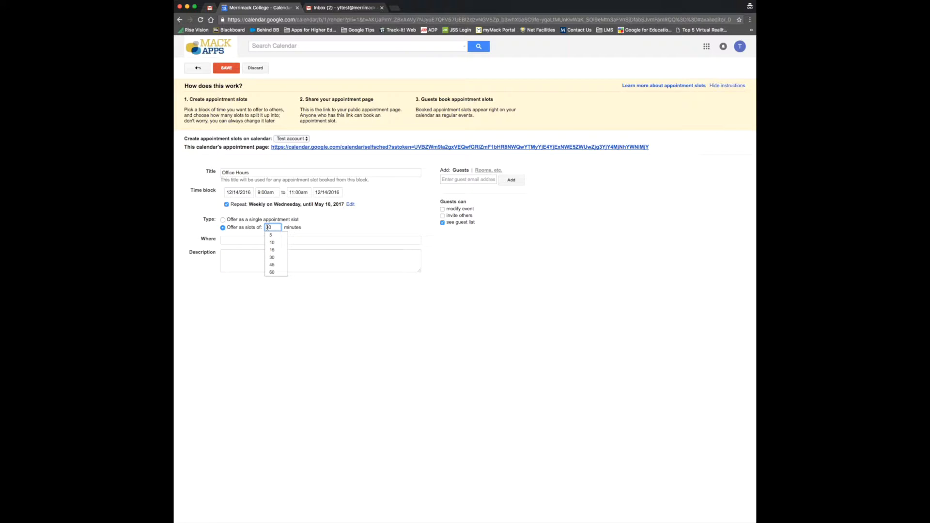
{"action": "key", "text": "BackSpace"}
{"action": "key", "text": "BackSpace"}
{"action": "type", "text": "20"}
{"action": "left_click", "coordinate": [316, 228]}
- Enter McQuade 310 as the location
{"action": "left_click", "coordinate": [243, 240]}
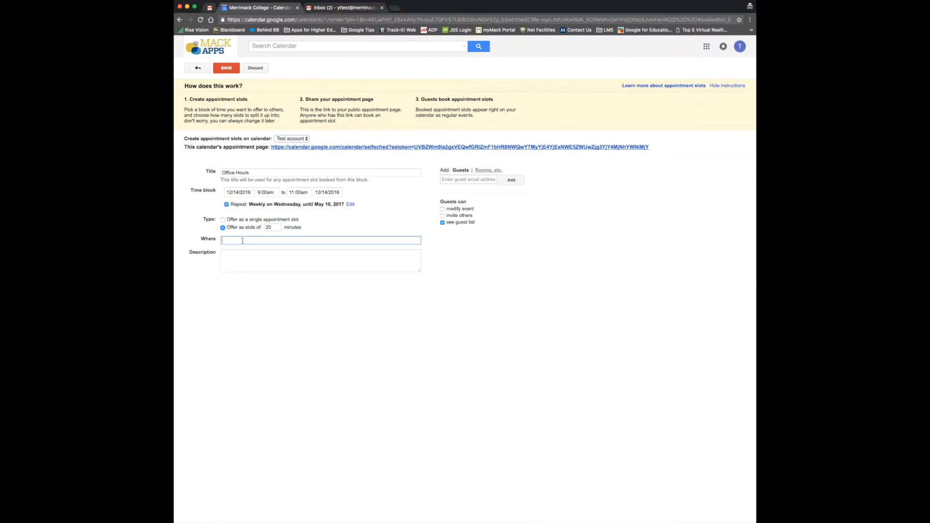
{"action": "type", "text": "McQuade 310"}
{"action": "left_click", "coordinate": [262, 258]}
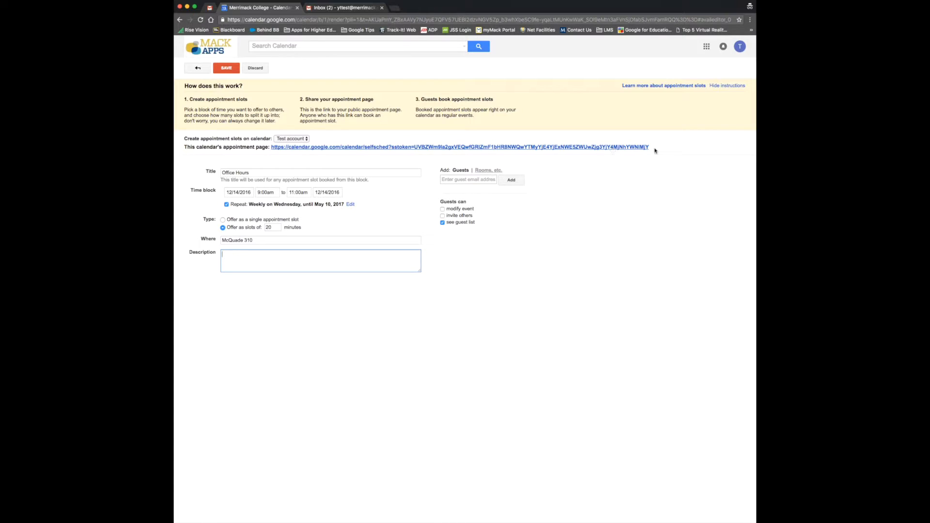
- Select the public appointment page link, then save the 20-minute Office Hours slots
{"action": "left_click_drag", "start_coordinate": [664, 149], "coordinate": [271, 149]}
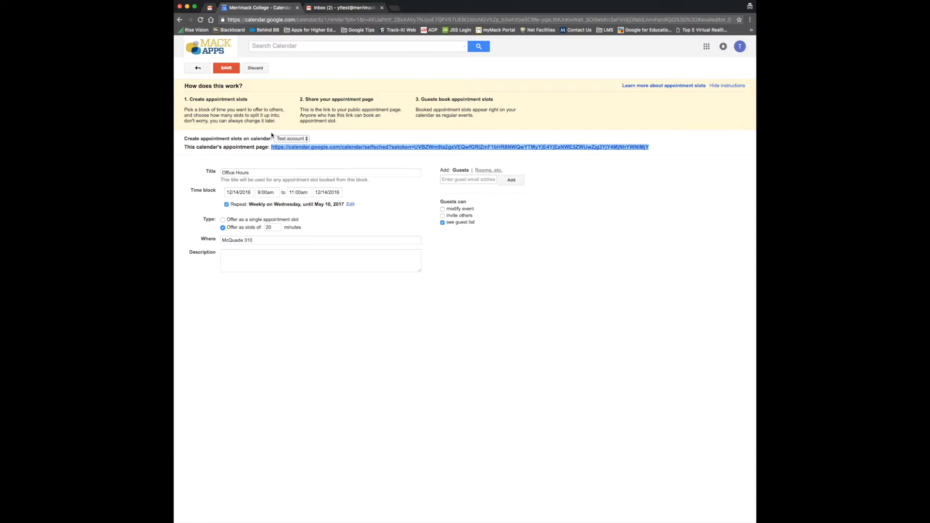
{"action": "left_click", "coordinate": [233, 72]}
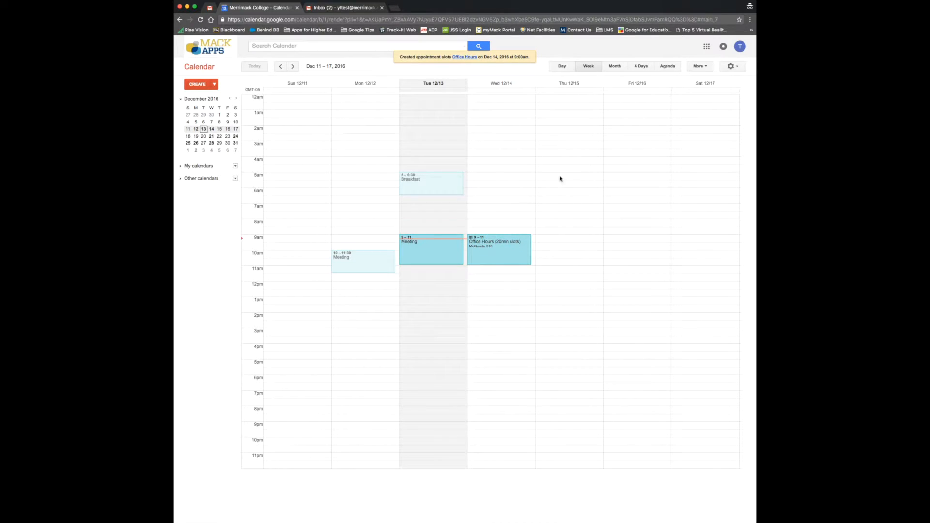
{"action": "left_click", "coordinate": [293, 67]}
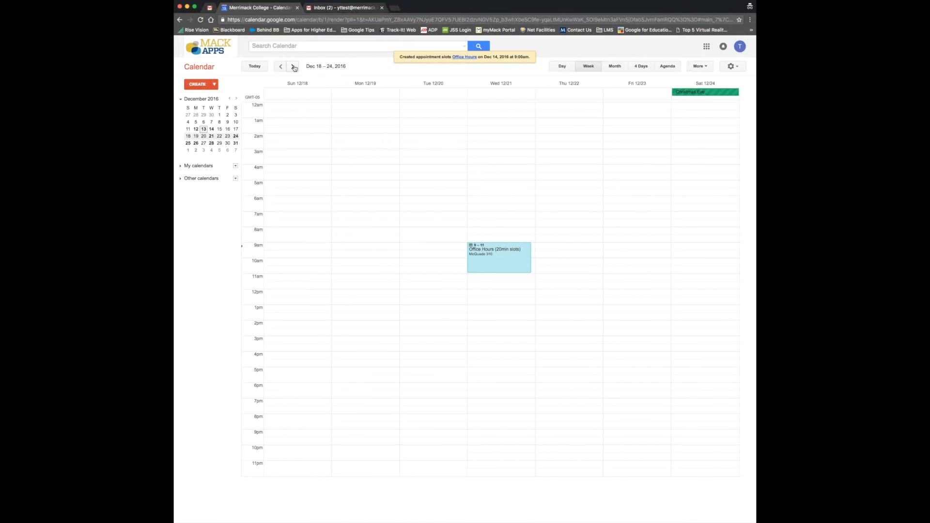
{"action": "left_click", "coordinate": [293, 67]}
{"action": "left_click", "coordinate": [293, 67]}
{"action": "left_click", "coordinate": [281, 66]}
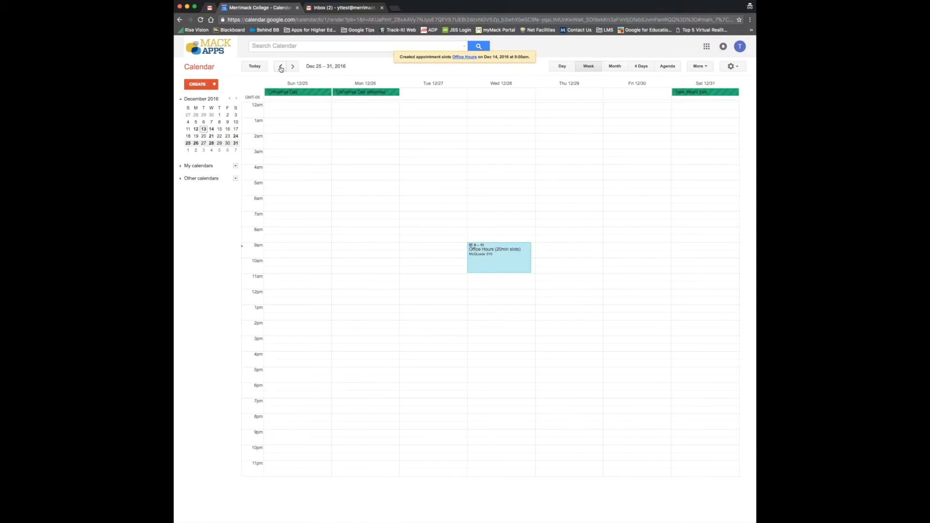
{"action": "left_click", "coordinate": [280, 67]}
{"action": "left_click", "coordinate": [280, 67]}
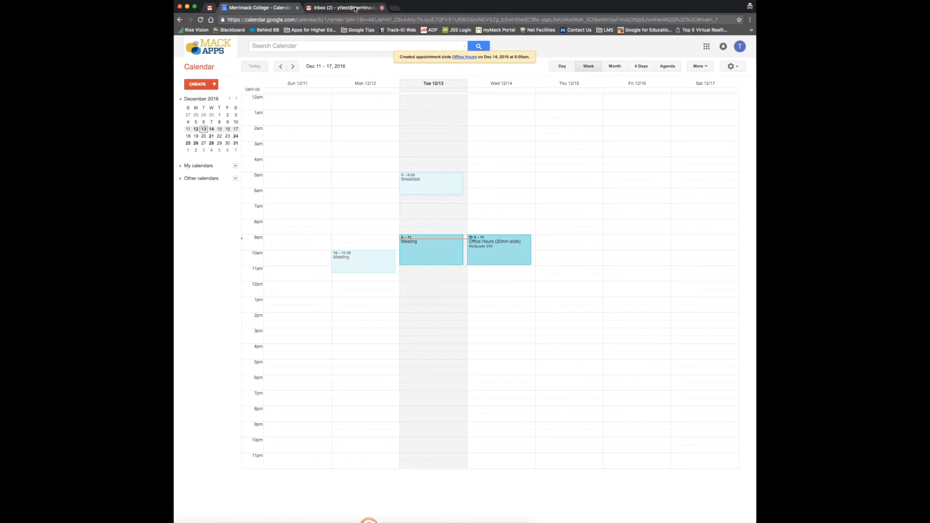
{"action": "left_click", "coordinate": [331, 8]}
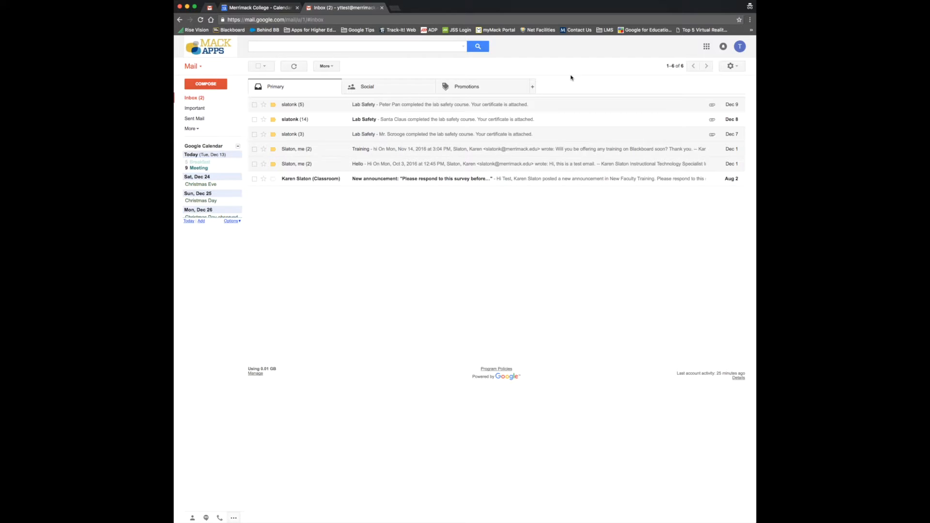
- Open Gmail's general settings and scroll down to the signature
{"action": "left_click", "coordinate": [731, 66]}
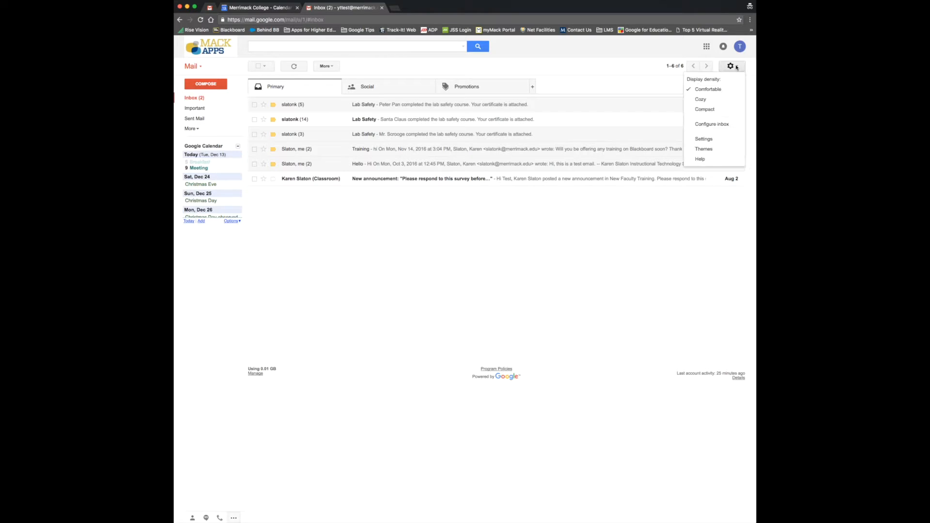
{"action": "left_click", "coordinate": [706, 140]}
{"action": "scroll", "coordinate": [469, 164], "scroll_direction": "down", "scroll_amount": 5}
{"action": "scroll", "coordinate": [469, 165], "scroll_direction": "down", "scroll_amount": 3}
- Link 'You can book time with me by clicking here!' to the pasted booking-page URL and save
{"action": "left_click_drag", "start_coordinate": [465, 242], "coordinate": [368, 244]}
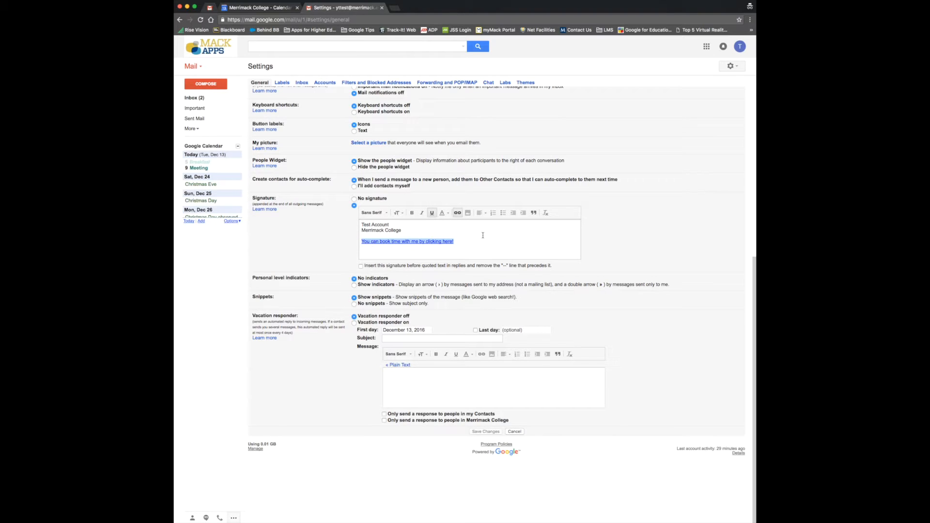
{"action": "left_click", "coordinate": [457, 213]}
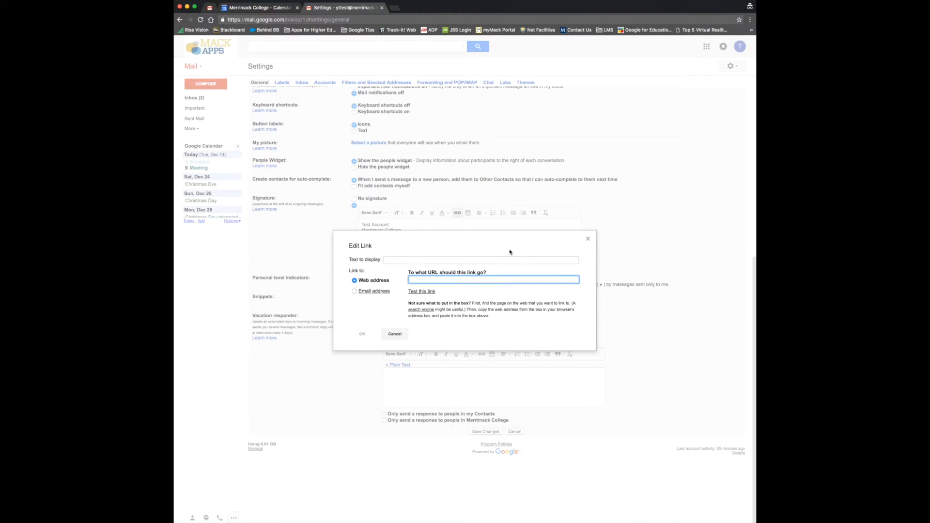
{"action": "left_click", "coordinate": [395, 333]}
{"action": "left_click_drag", "start_coordinate": [456, 242], "coordinate": [359, 240]}
{"action": "left_click", "coordinate": [456, 213]}
{"action": "key", "text": "super+v"}
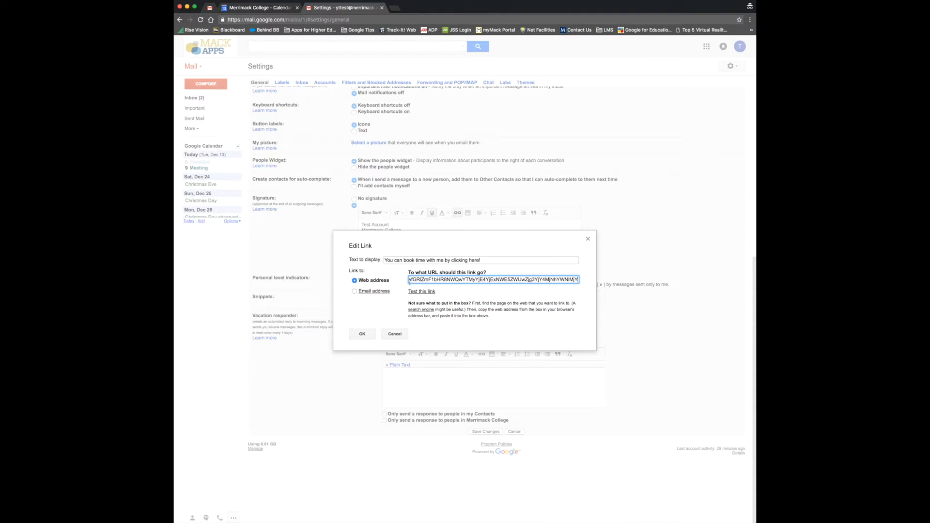
{"action": "left_click", "coordinate": [361, 334]}
{"action": "left_click", "coordinate": [591, 199]}
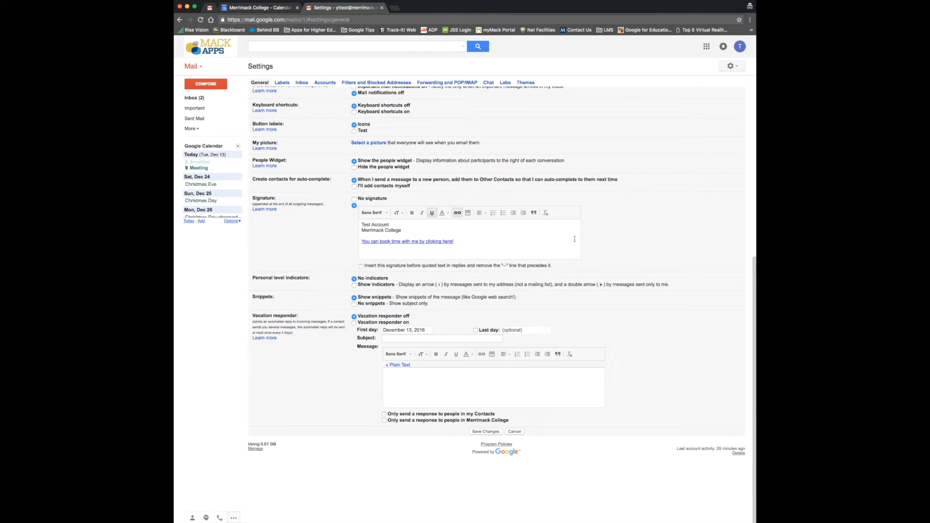
{"action": "left_click", "coordinate": [484, 431]}
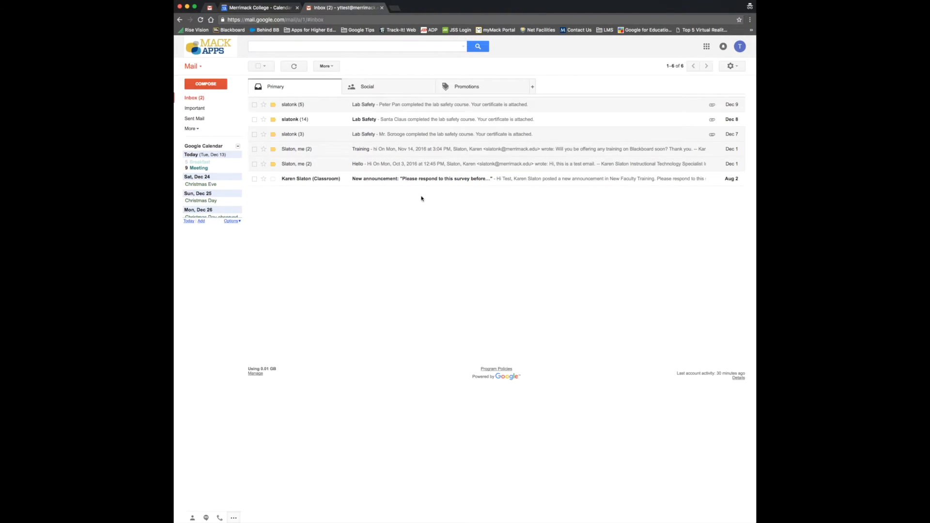
- Compose a new message and follow its signature booking link to the sign-up page
{"action": "left_click", "coordinate": [198, 84]}
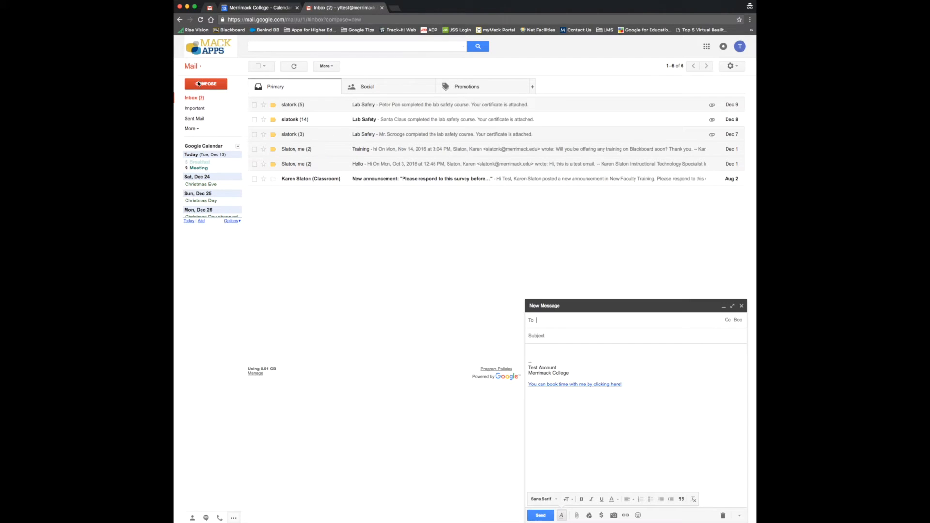
{"action": "left_click", "coordinate": [566, 384]}
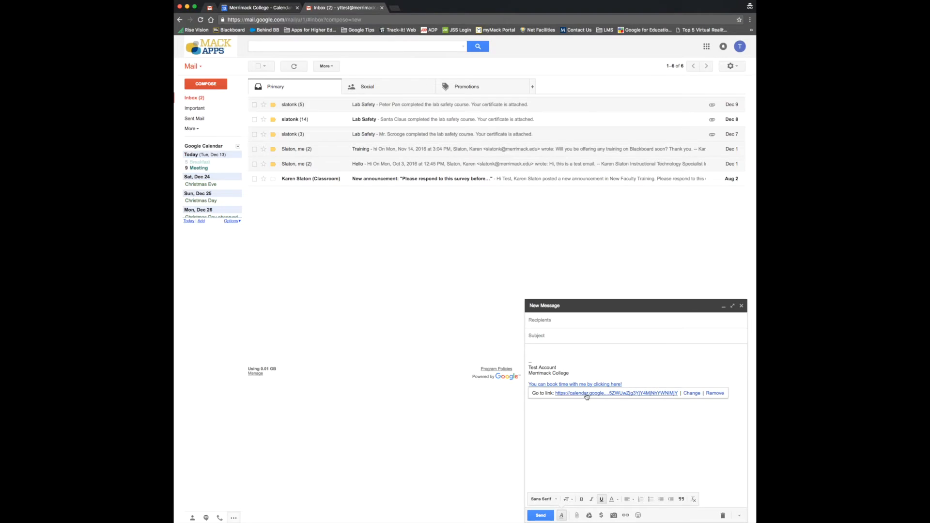
{"action": "left_click", "coordinate": [567, 396]}
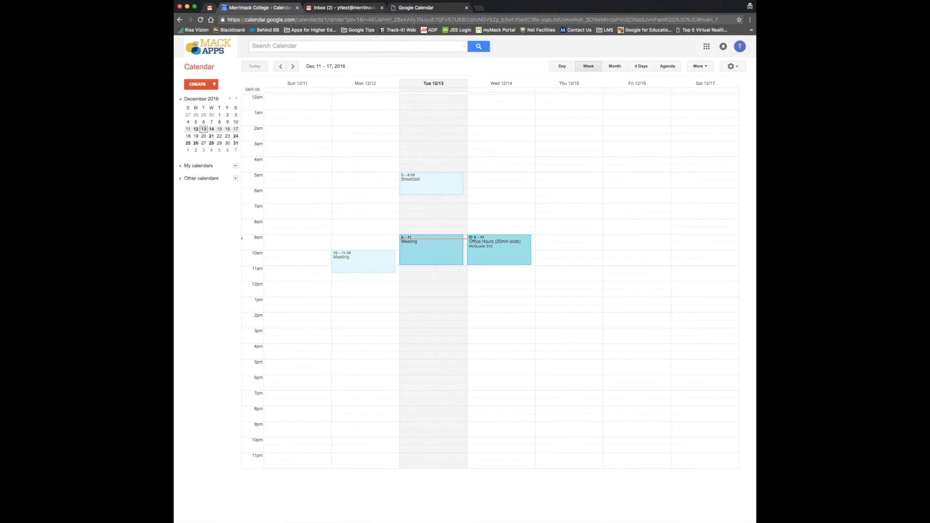
- On the sign-up page, browse ahead two weeks, then return to the week of Dec 11–17
{"action": "left_click", "coordinate": [416, 7]}
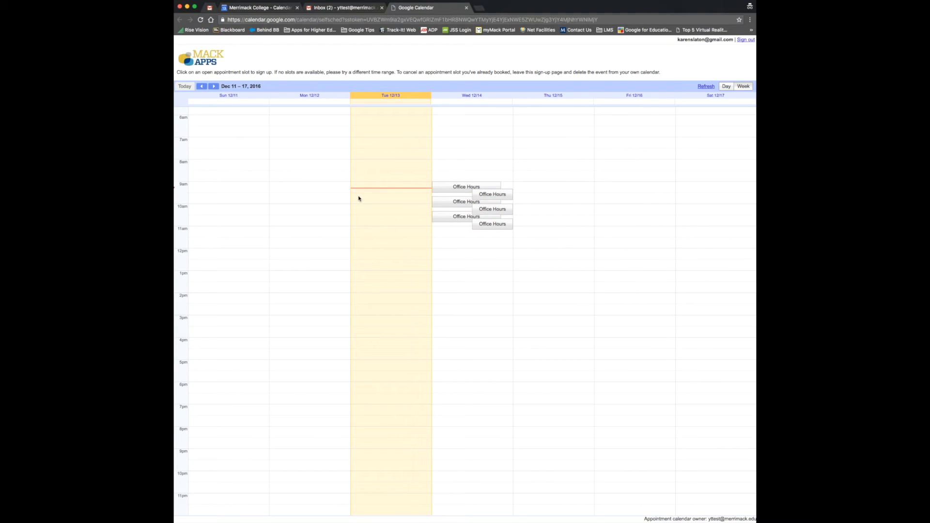
{"action": "left_click", "coordinate": [213, 87]}
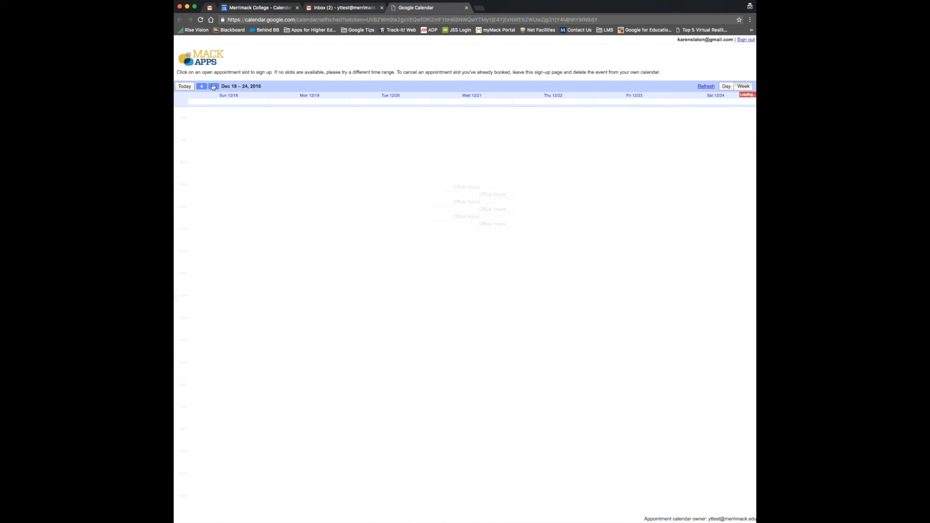
{"action": "left_click", "coordinate": [214, 87]}
{"action": "left_click", "coordinate": [201, 86]}
{"action": "left_click", "coordinate": [201, 87]}
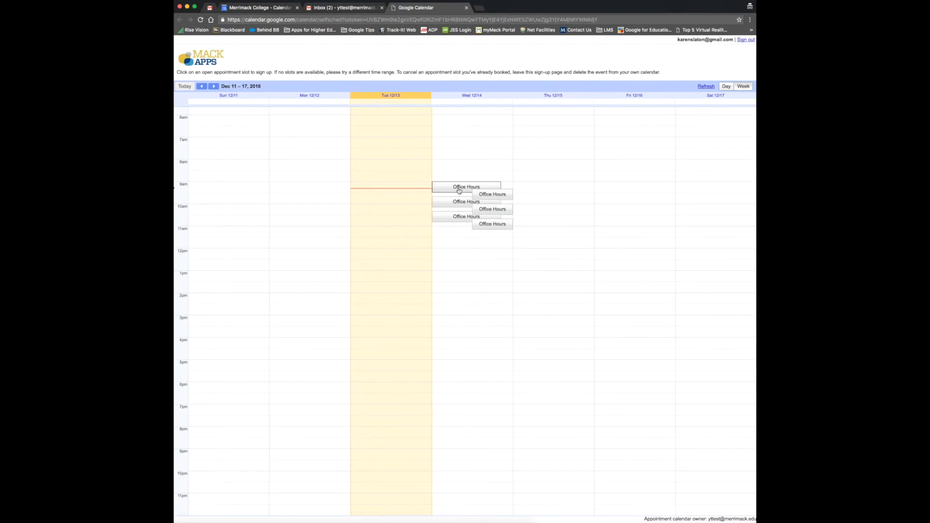
- Reserve the Wednesday 9:00–9:20am Office Hours slot and dismiss the confirmation
{"action": "left_click", "coordinate": [459, 189]}
{"action": "left_click", "coordinate": [382, 314]}
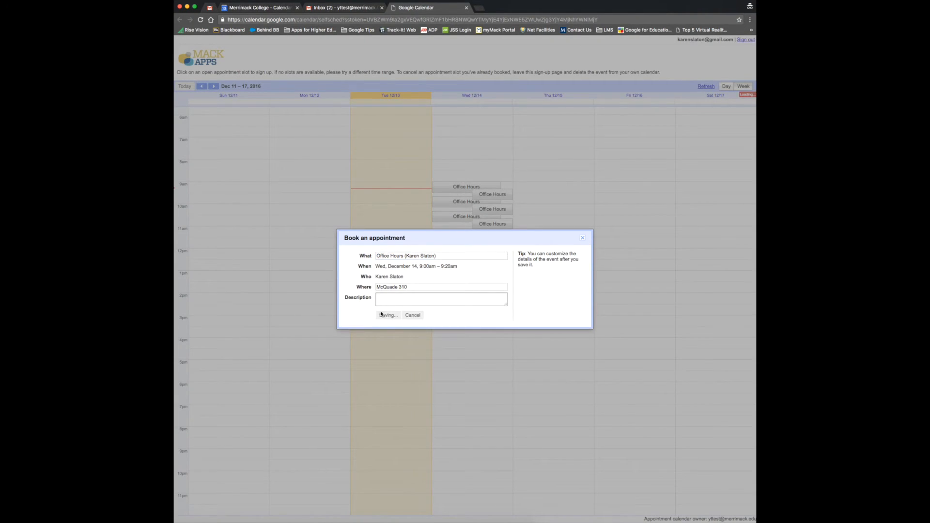
{"action": "left_click", "coordinate": [507, 271]}
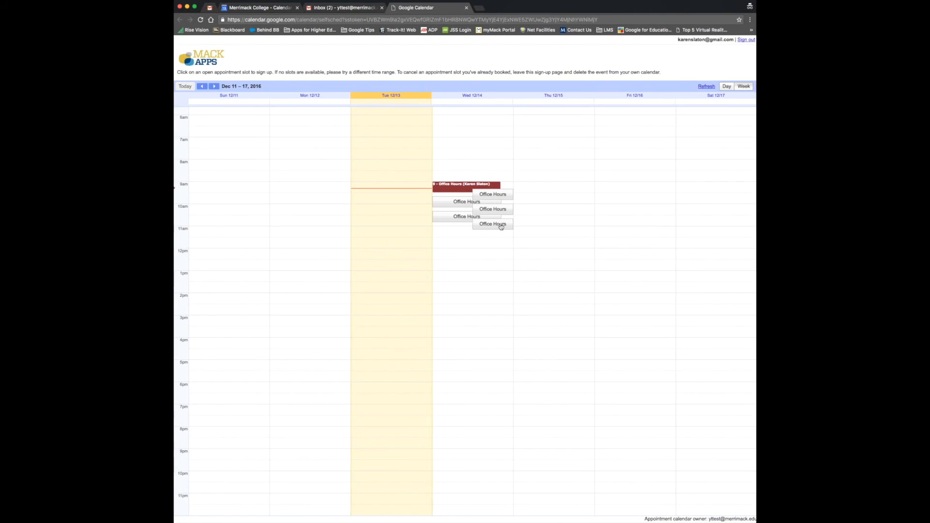
{"action": "left_click", "coordinate": [262, 9]}
- Reload the calendar and check the booked 9:00–9:20am Office Hours event at McQuade 310
{"action": "key", "text": "super+r"}
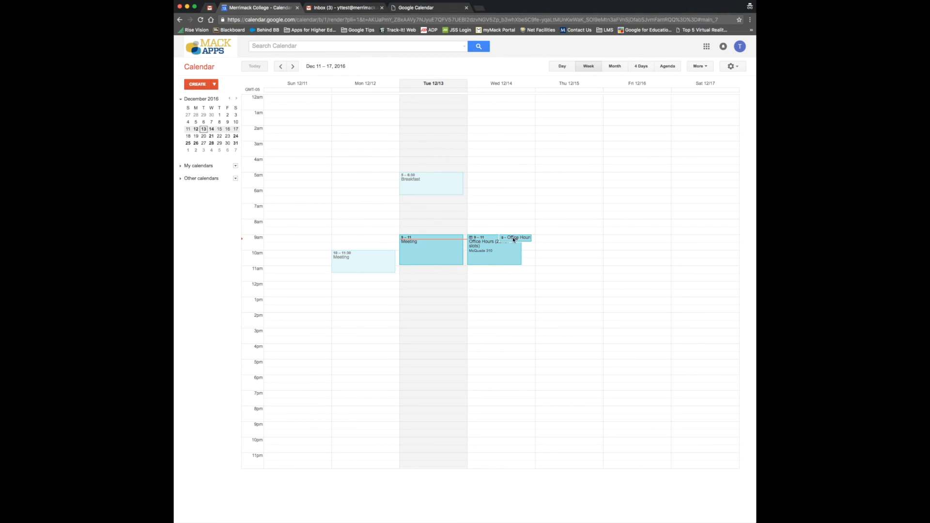
{"action": "left_click", "coordinate": [518, 239]}
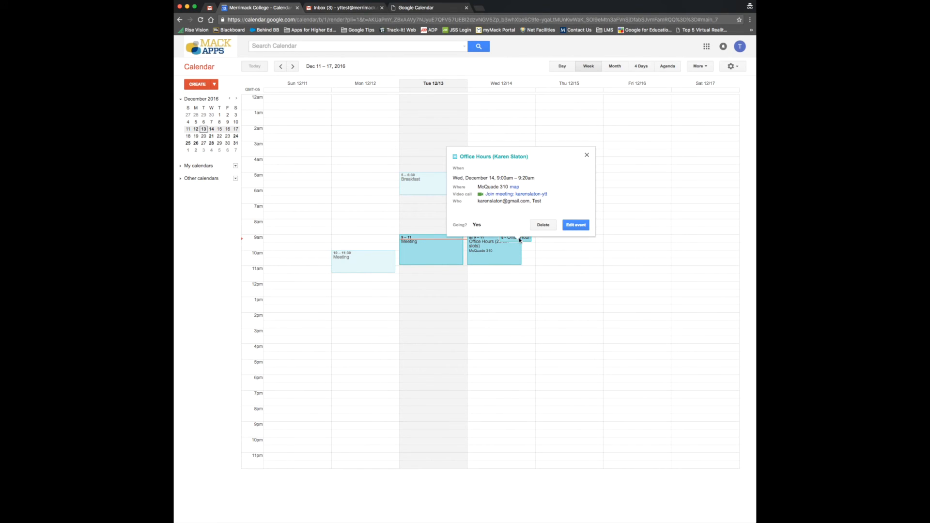
{"action": "left_click", "coordinate": [587, 155]}
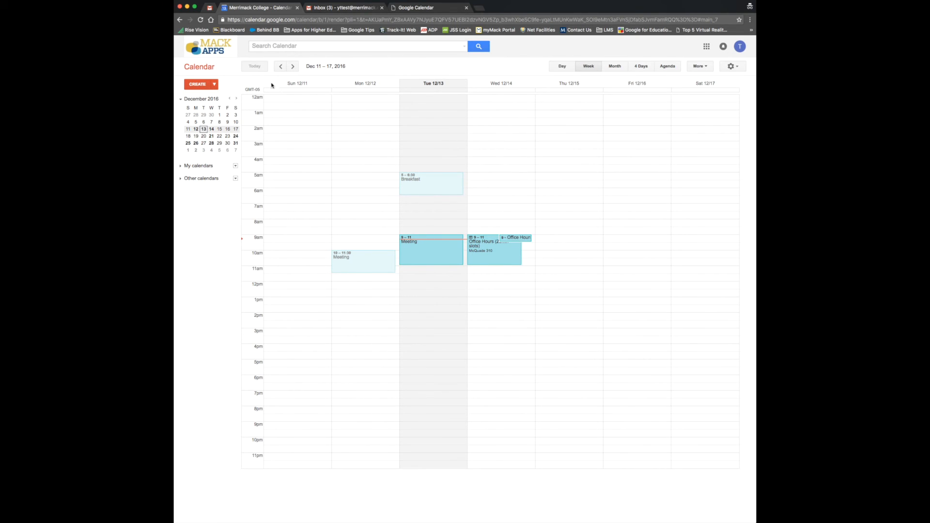
{"action": "left_click", "coordinate": [357, 10]}
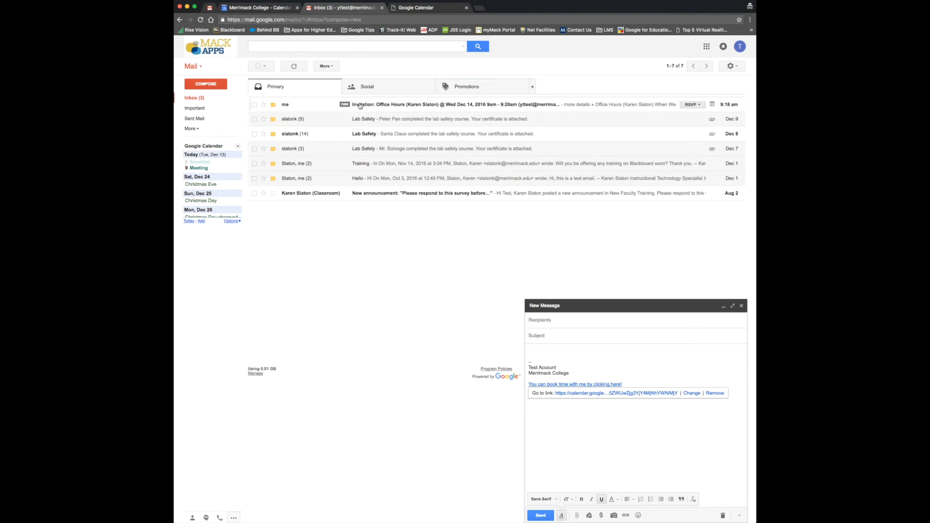